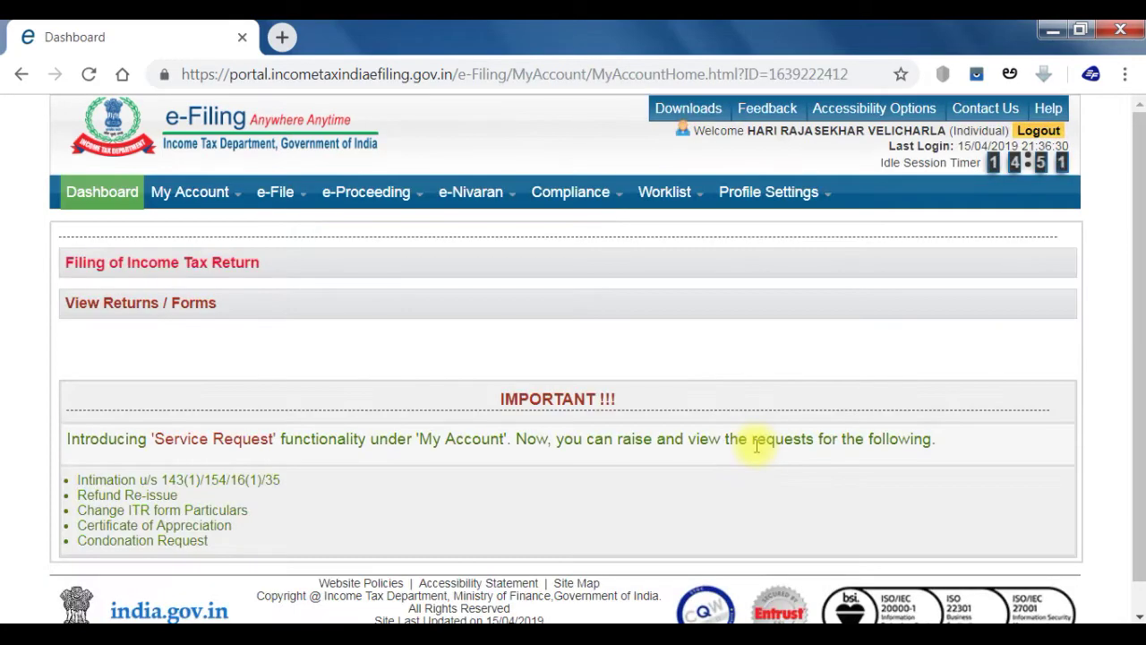
Step: Open the saved ITR-1 draft for assessment year 2019-20 from the Income Tax Return filing page, keeping the English form
mouse_move(305, 214)
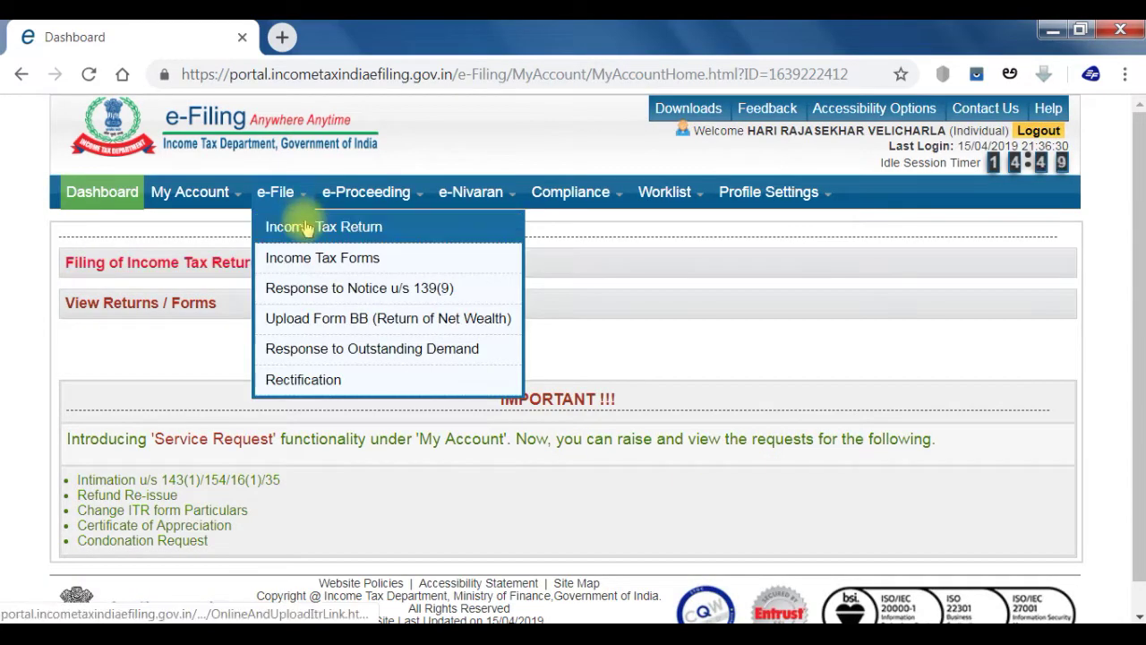
left_click(305, 226)
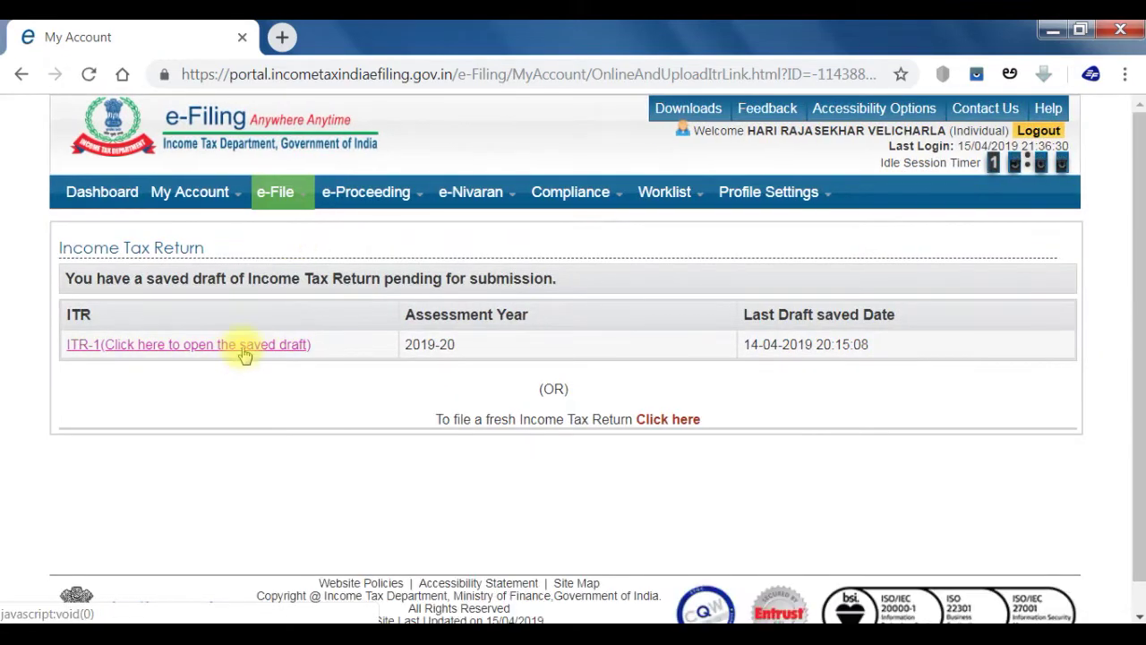
left_click(245, 354)
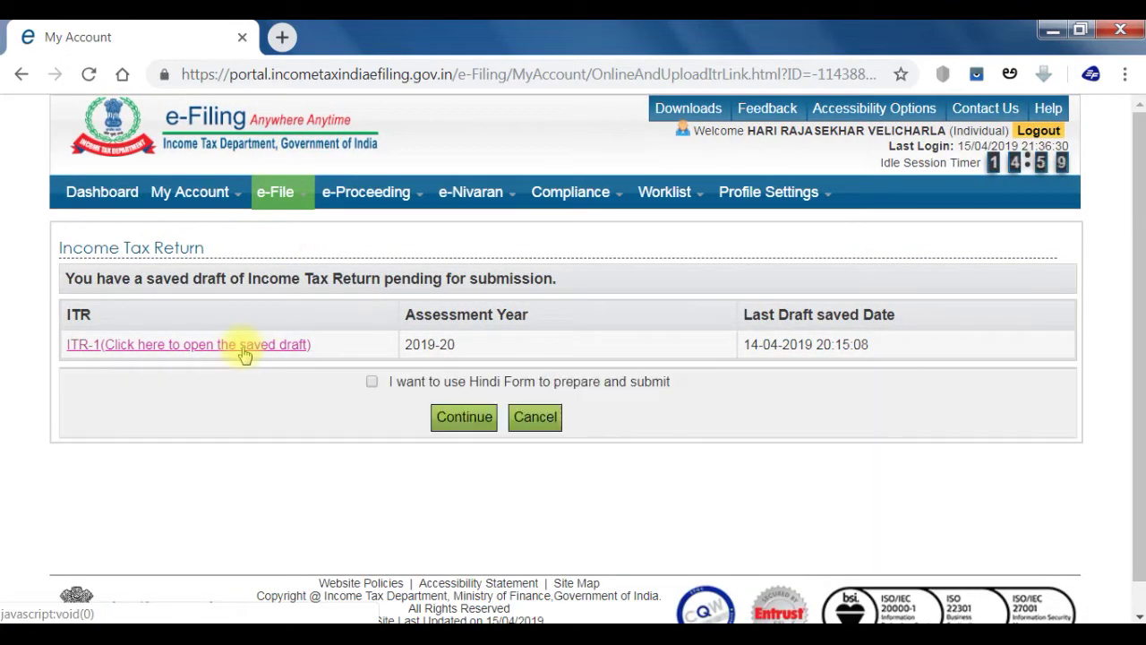
left_click(452, 419)
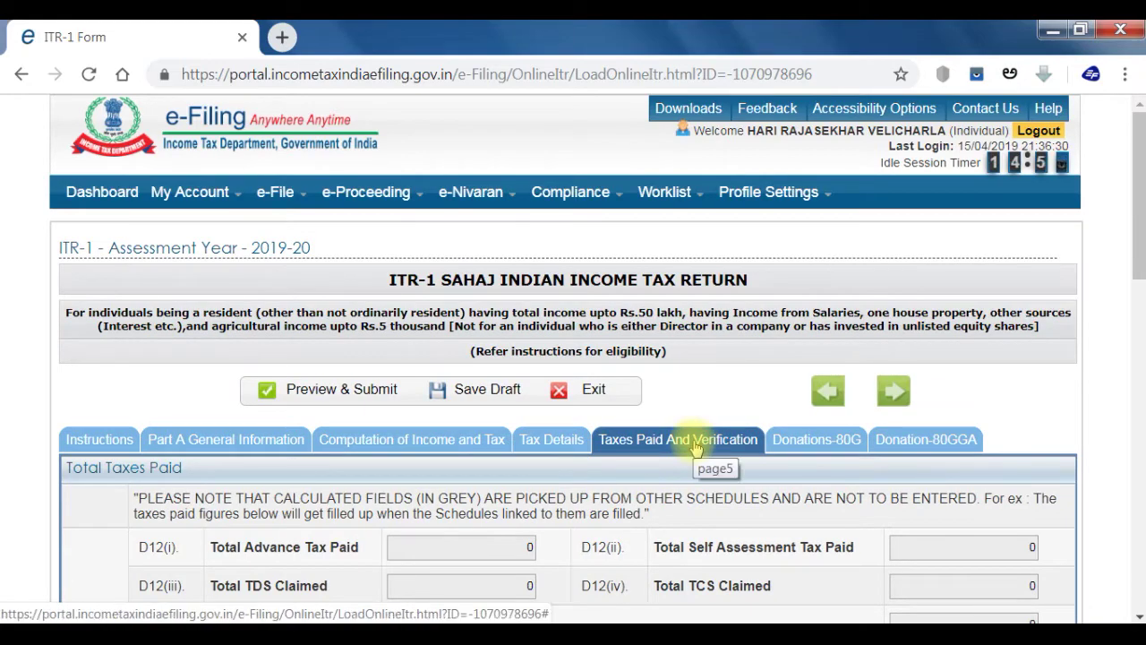
Step: In the Taxes Paid And Verification section, compare the verification options and choose the one to e-Verify the return
scroll(609, 478, "down", 4)
scroll(617, 486, "down", 8)
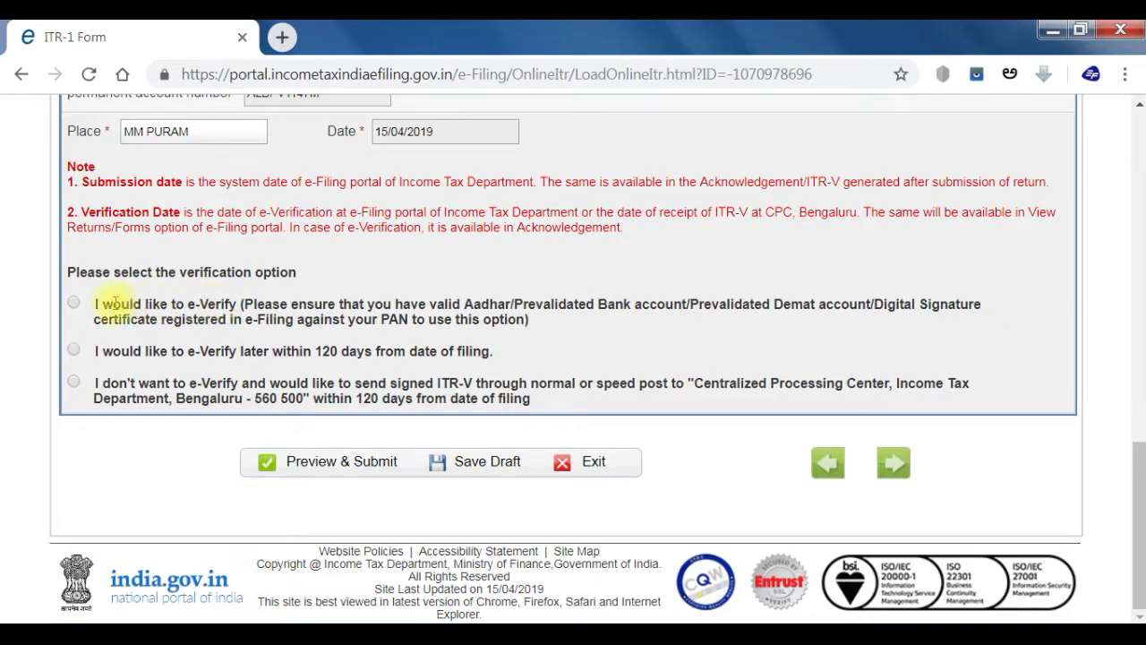
left_click(74, 304)
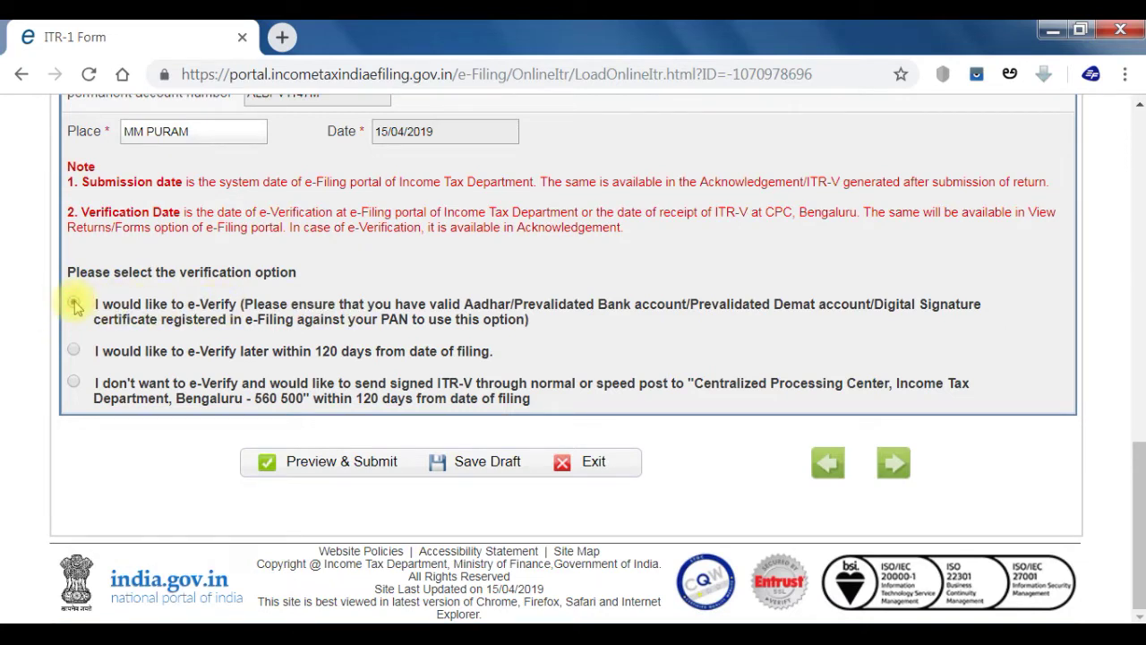
left_click(75, 351)
left_click(74, 383)
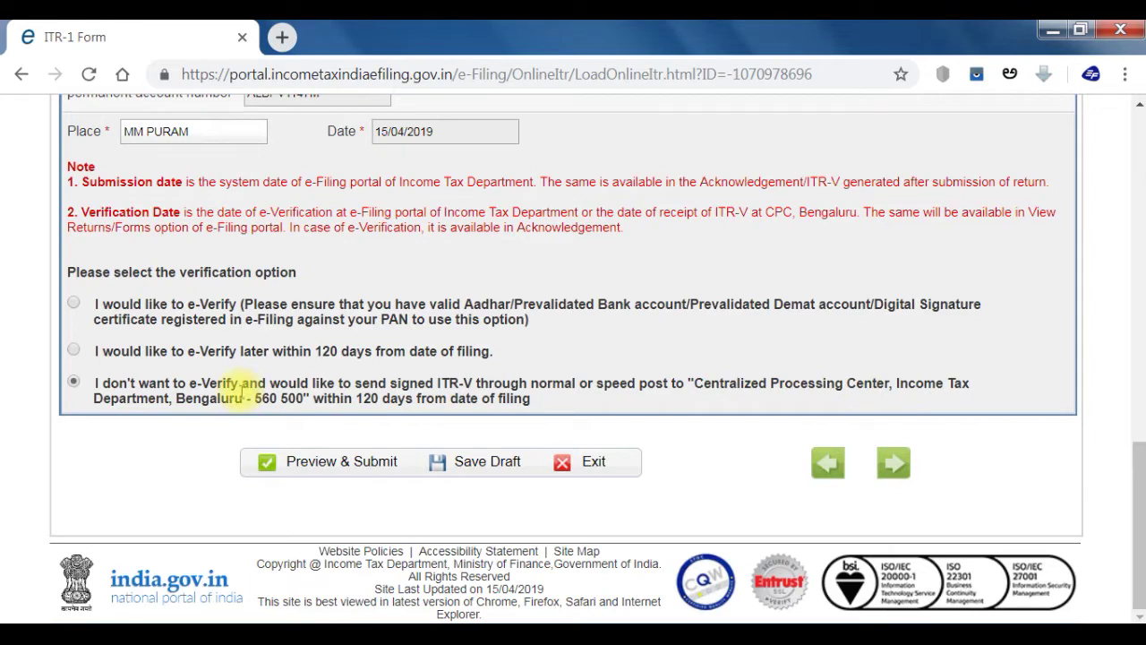
left_click(73, 304)
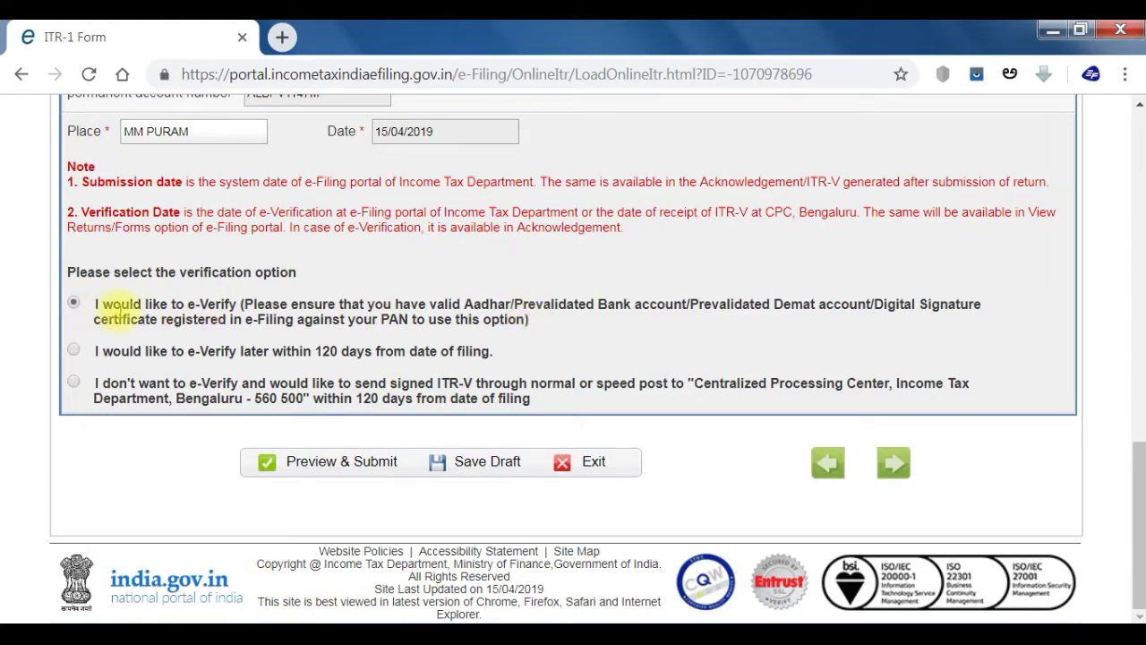
Step: Preview the ITR-1 return for submission, accepting that all details are valid, and look through the preview
left_click(340, 463)
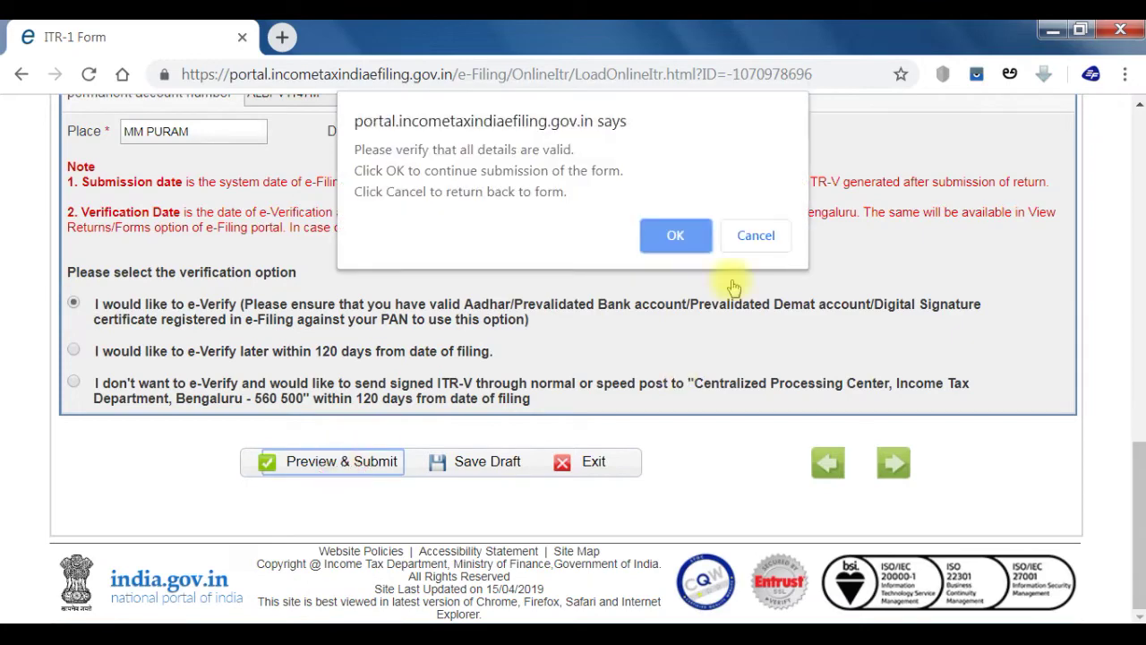
left_click(683, 250)
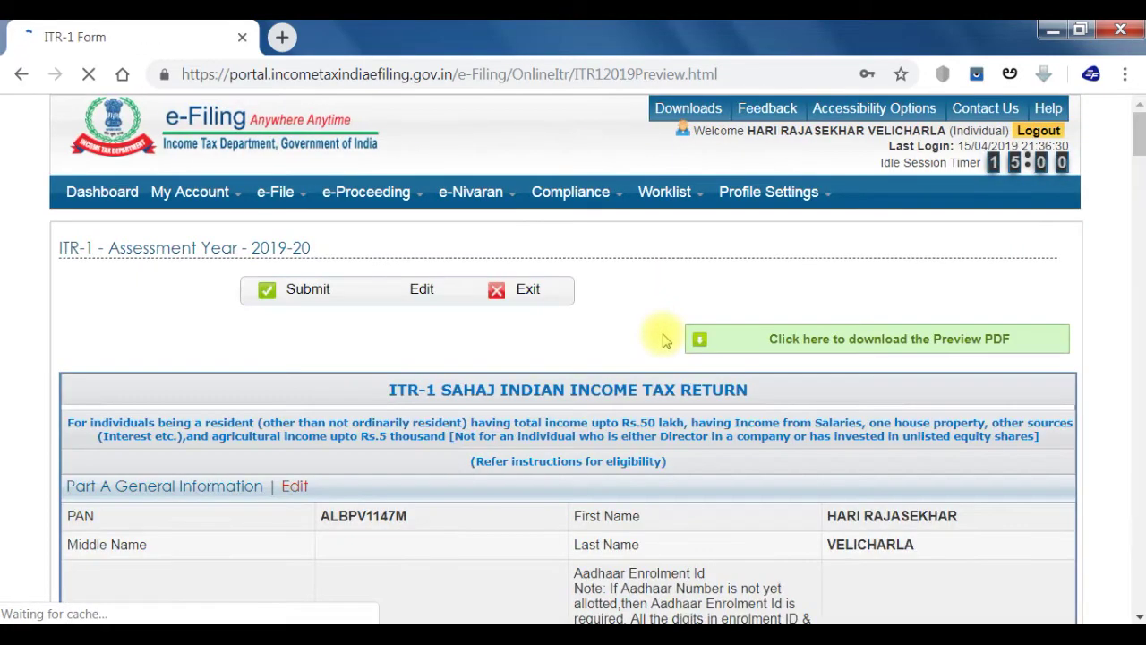
scroll(652, 339, "down", 3)
scroll(652, 336, "up", 3)
scroll(651, 345, "down", 3)
scroll(650, 349, "down", 10)
scroll(651, 349, "up", 9)
scroll(651, 349, "up", 5)
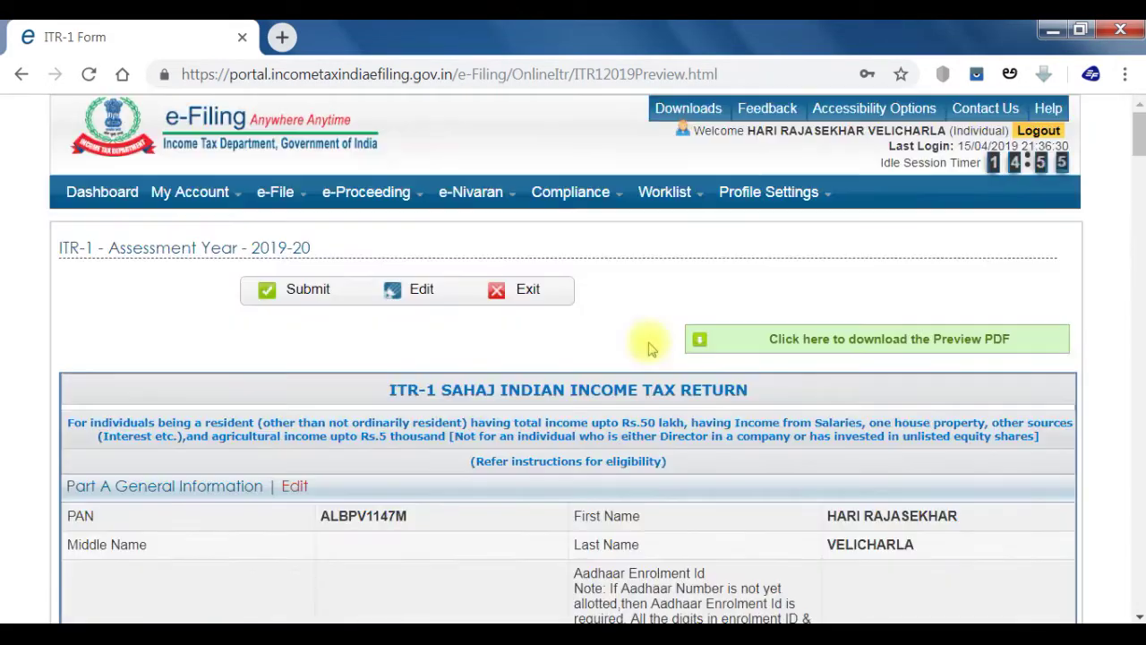
Step: Start submitting the return, try the Aadhaar OTP, pre-validated bank account, bank ATM EVC and e-Verify later options, and cancel the verification dialog
left_click(301, 291)
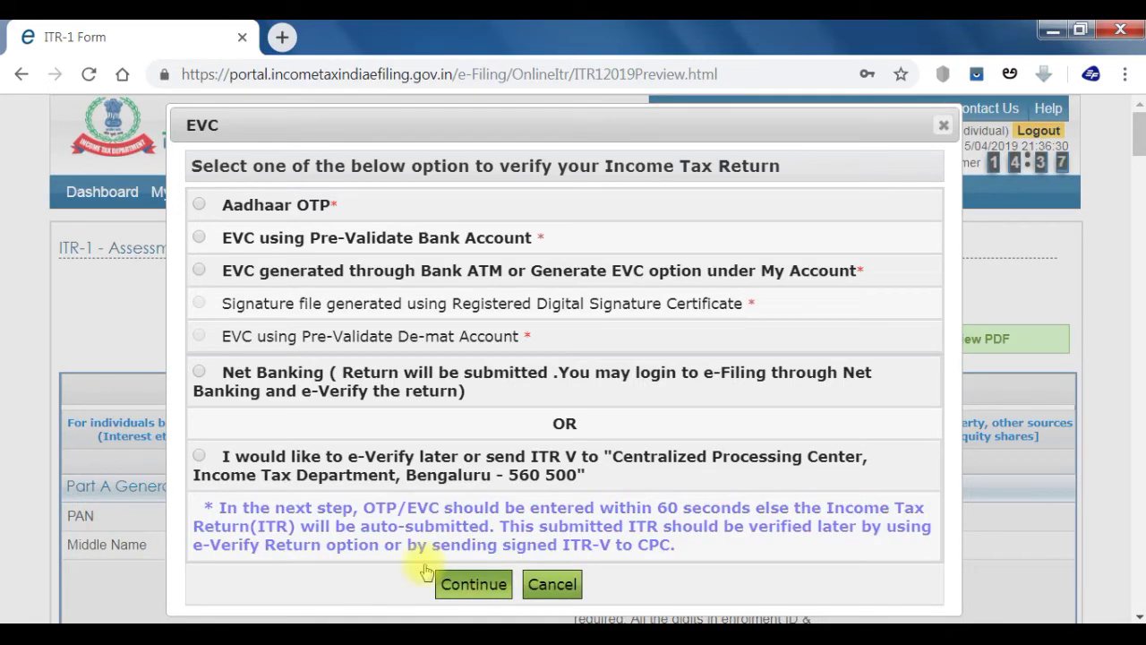
left_click(200, 237)
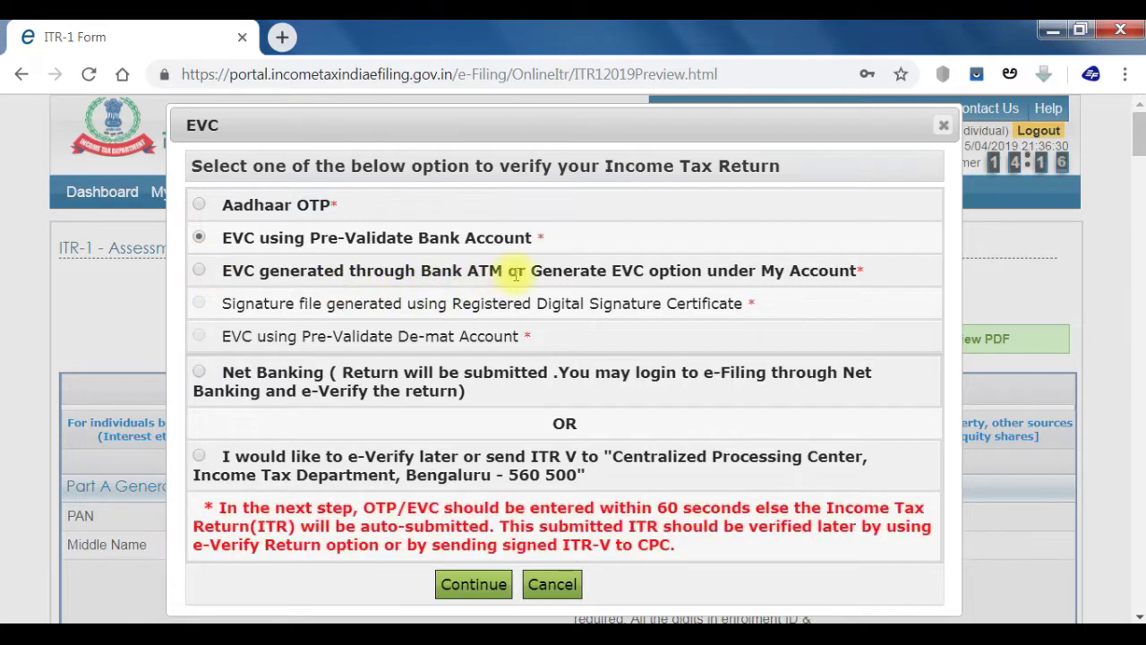
left_click(199, 271)
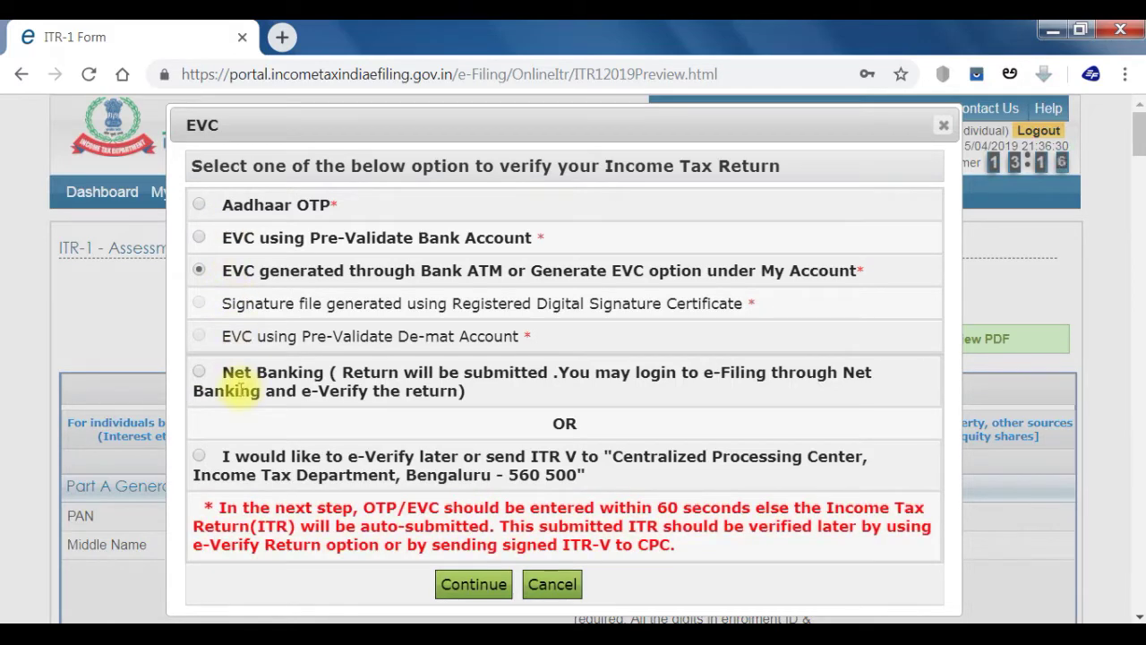
left_click(199, 457)
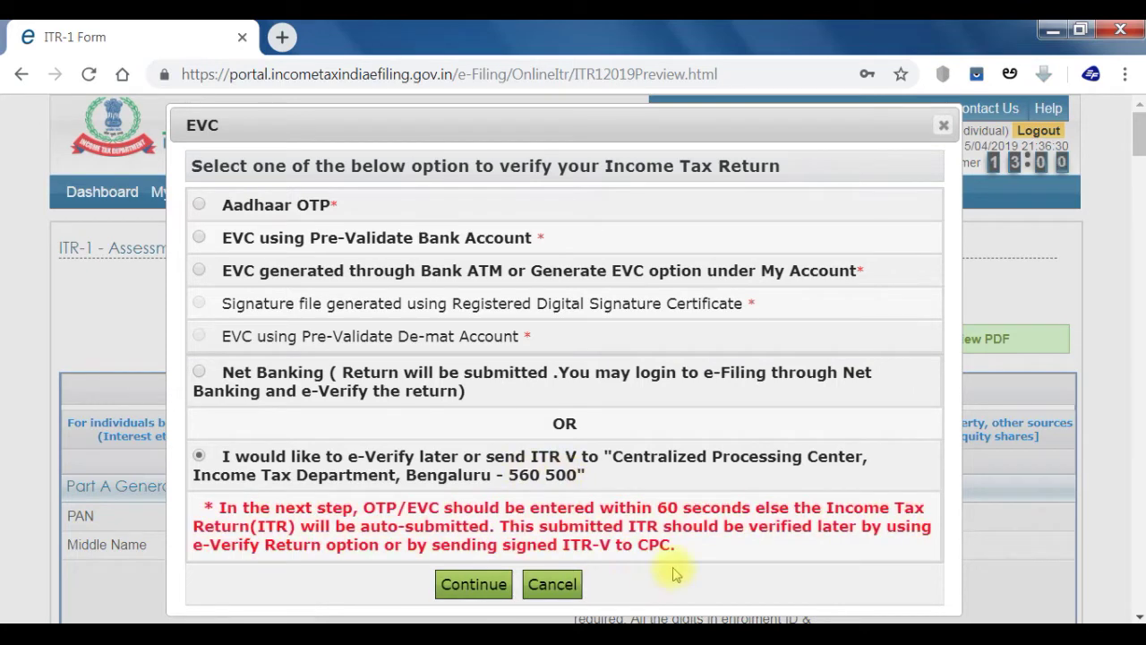
left_click(219, 505)
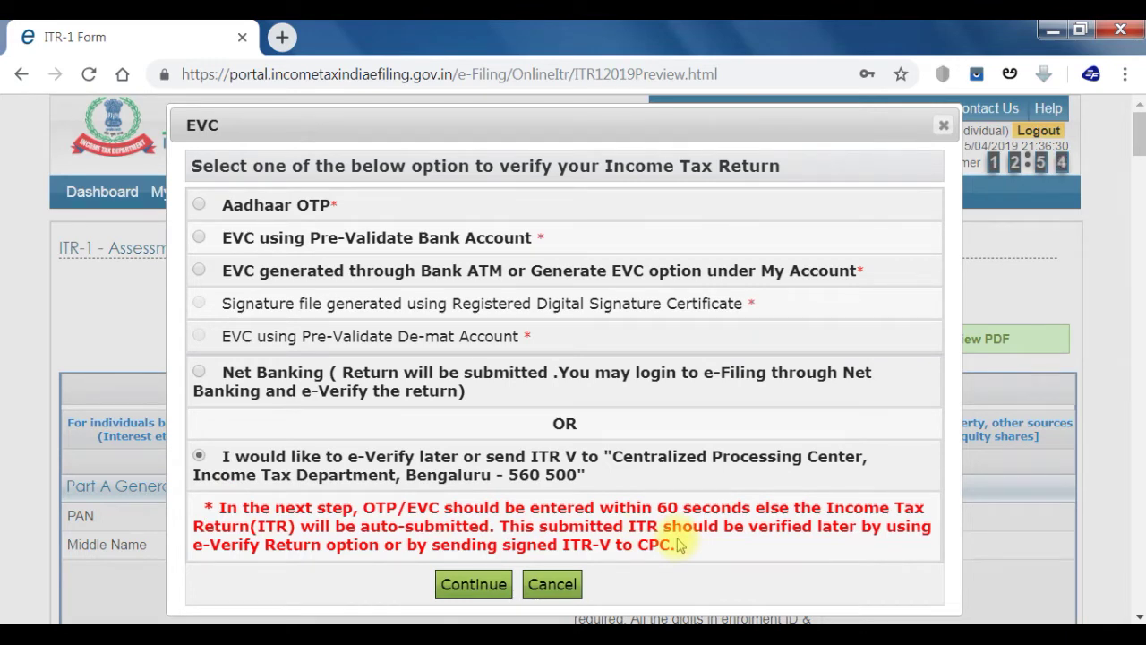
left_click(199, 204)
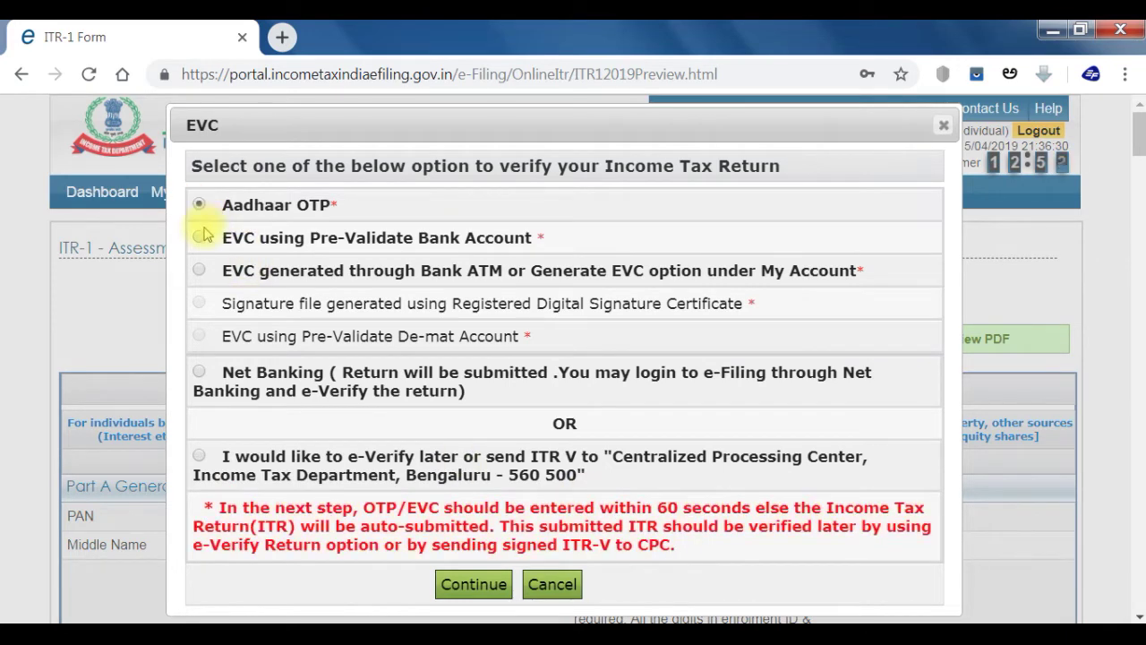
left_click(200, 238)
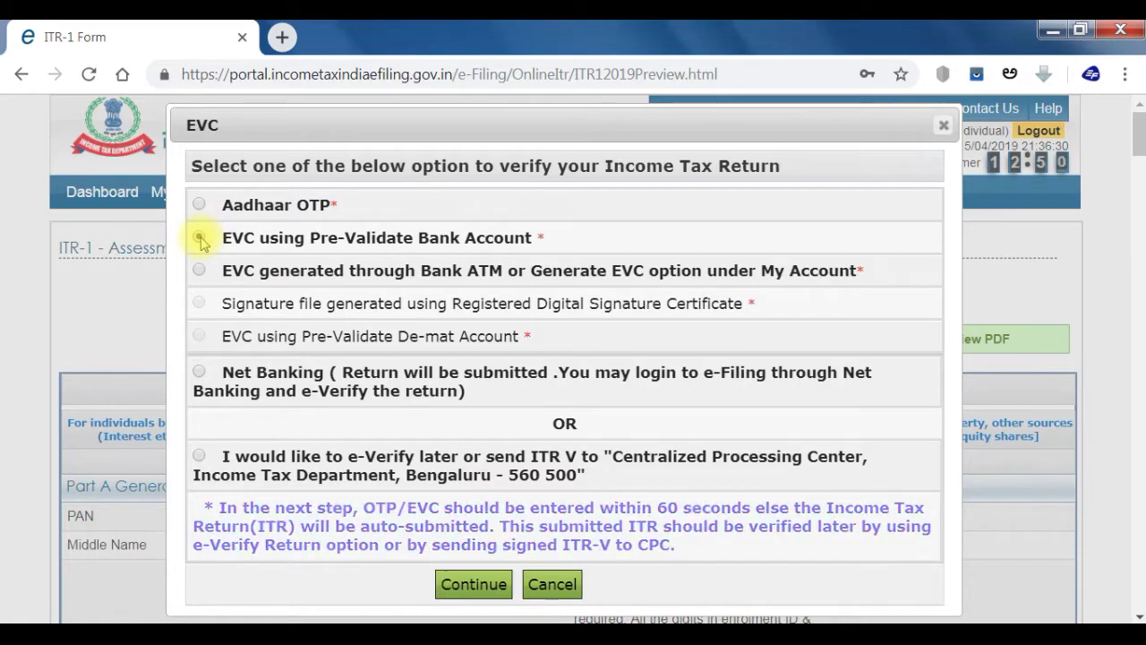
left_click(199, 205)
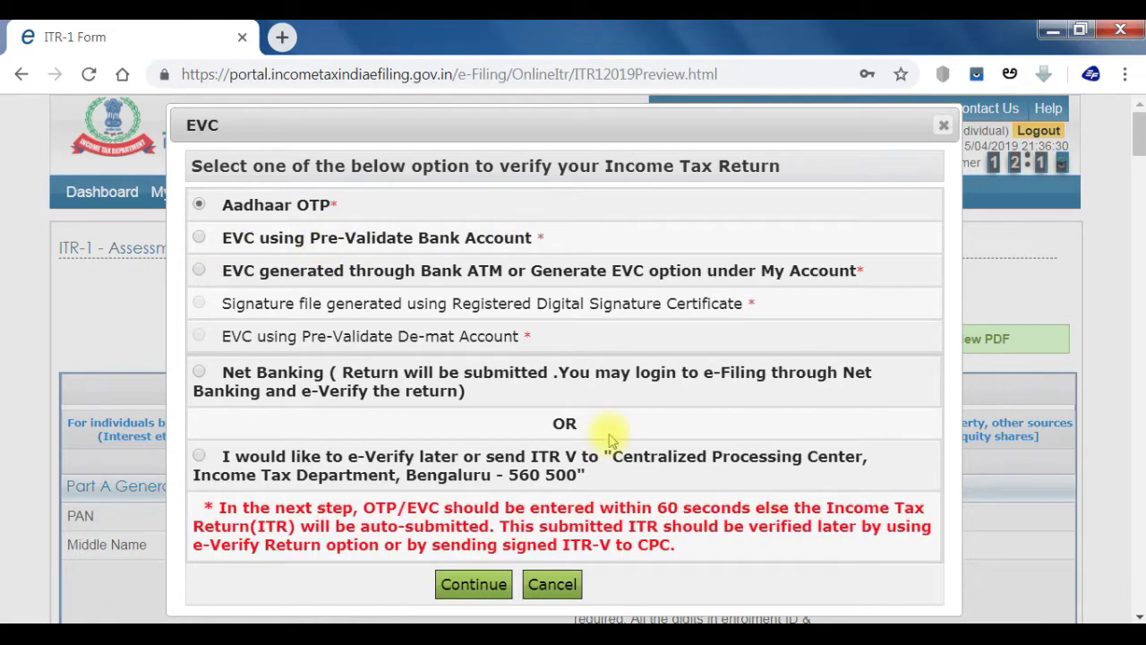
left_click(553, 584)
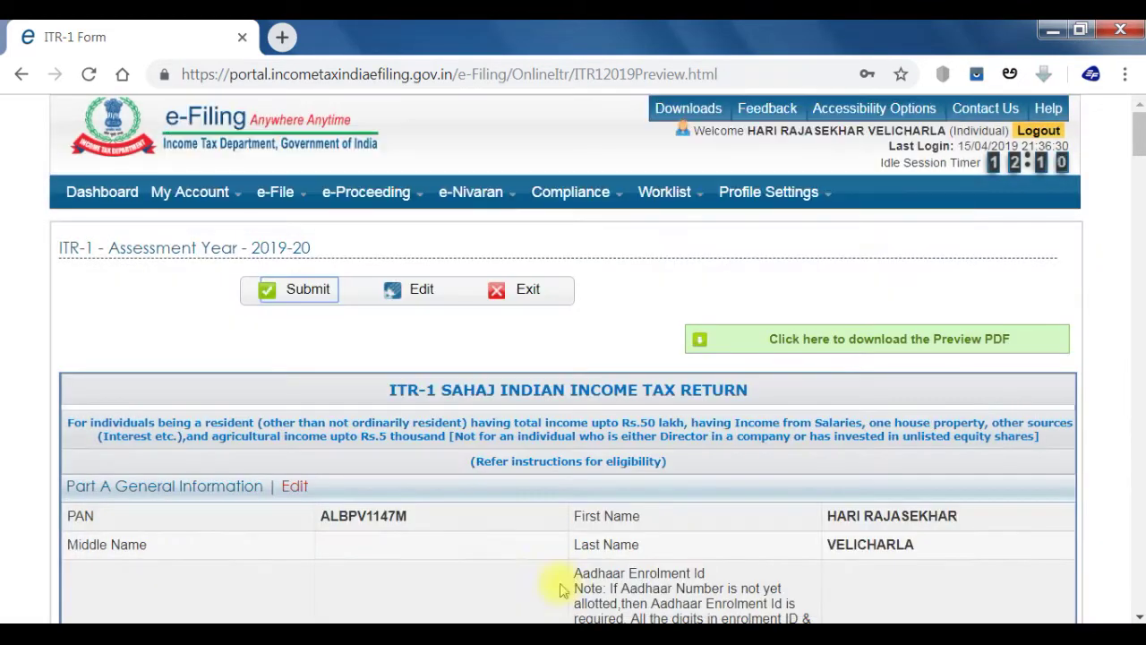
Step: Open the prevalidated bank accounts and examine the fields of the form for adding a bank account, leaving them blank
mouse_move(734, 192)
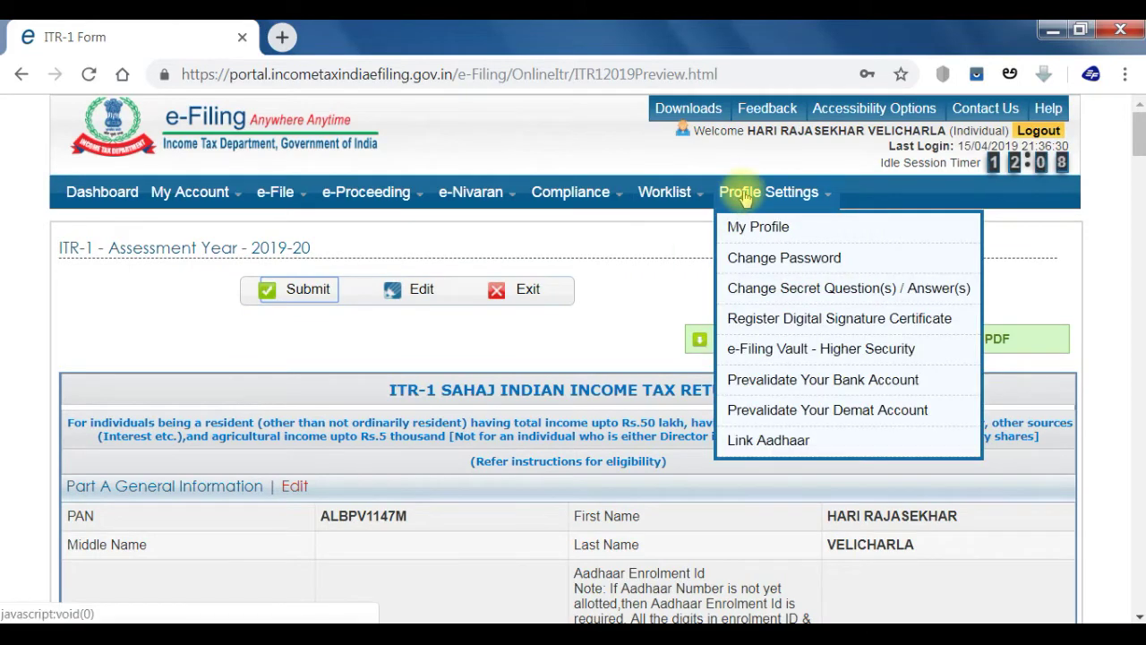
left_click(767, 388)
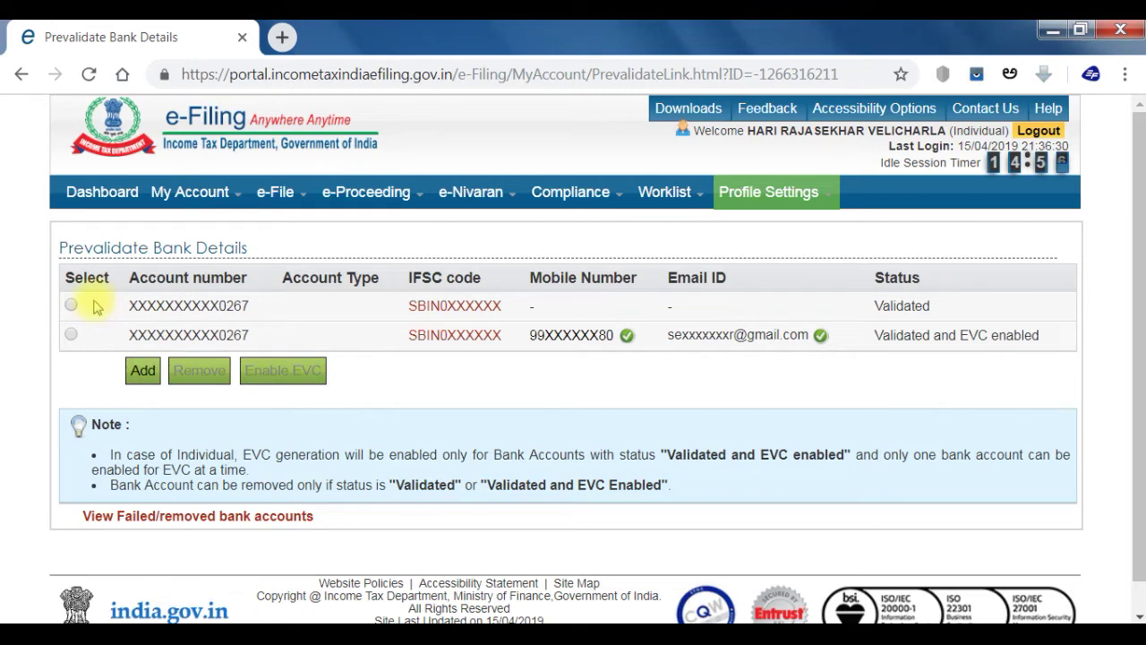
left_click(142, 373)
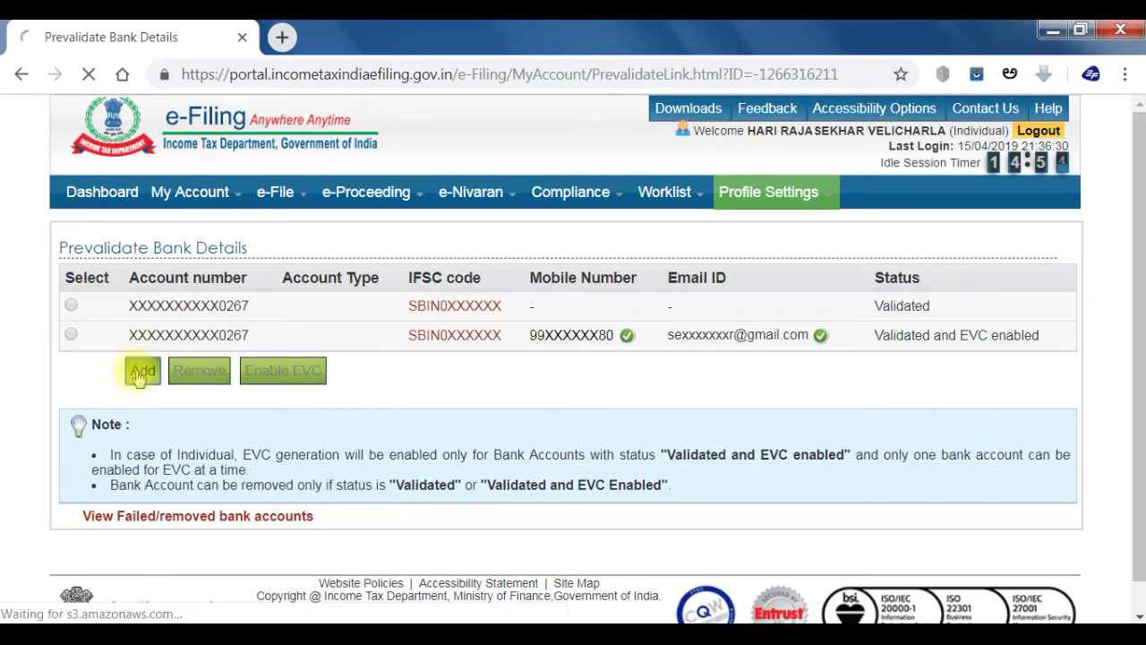
scroll(130, 372, "down", 3)
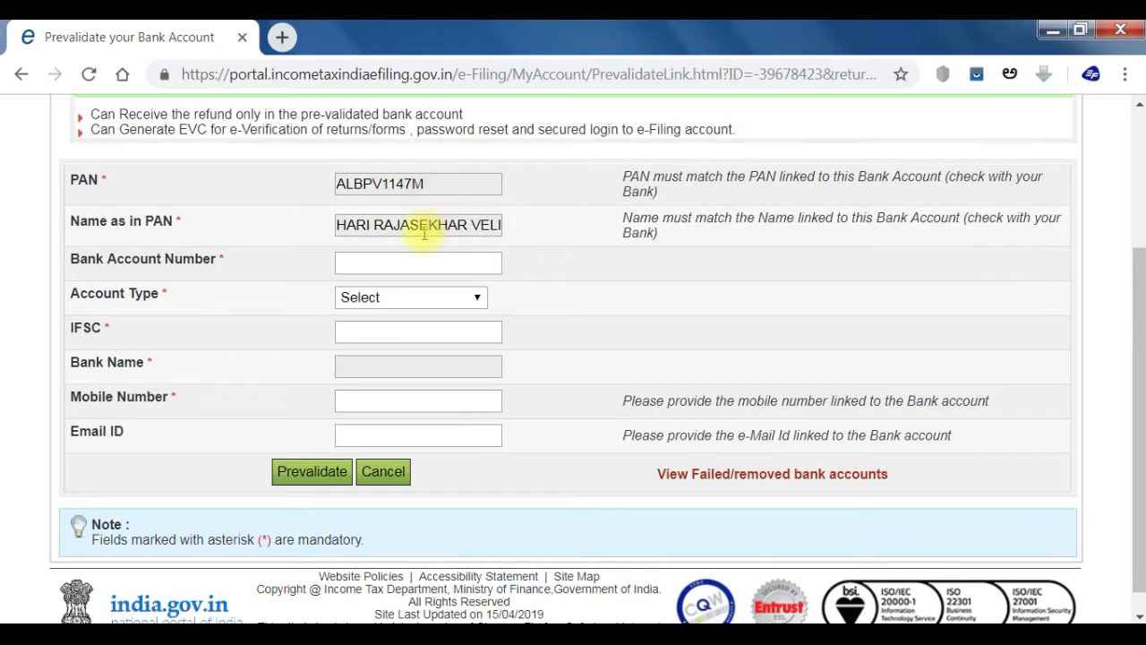
left_click(409, 260)
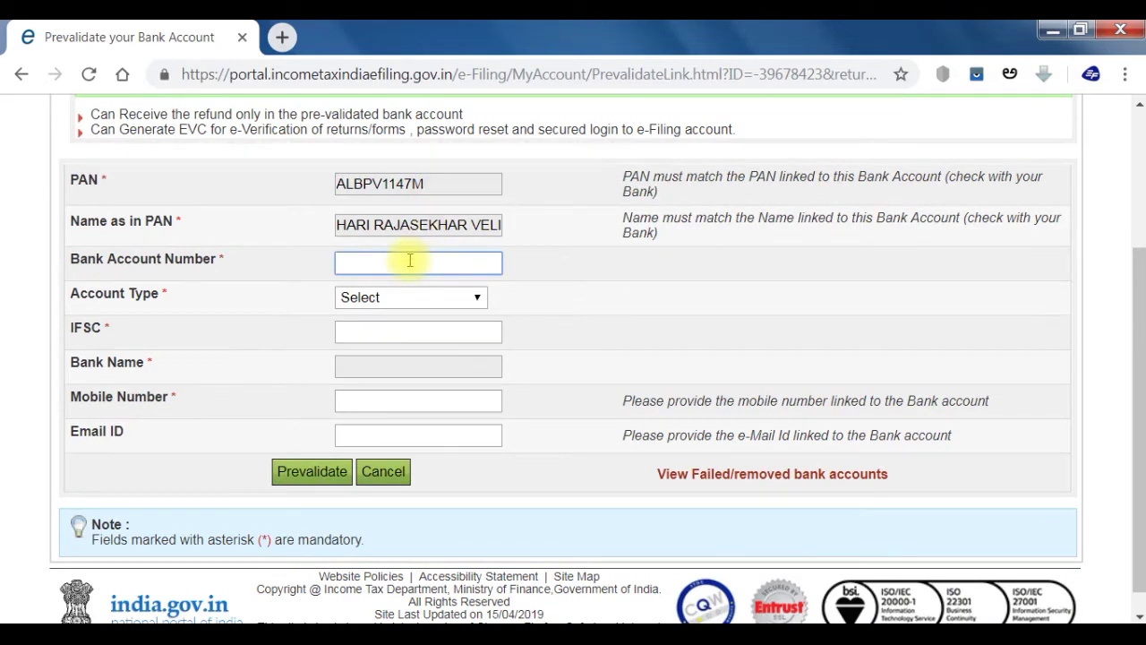
left_click(412, 299)
left_click(515, 309)
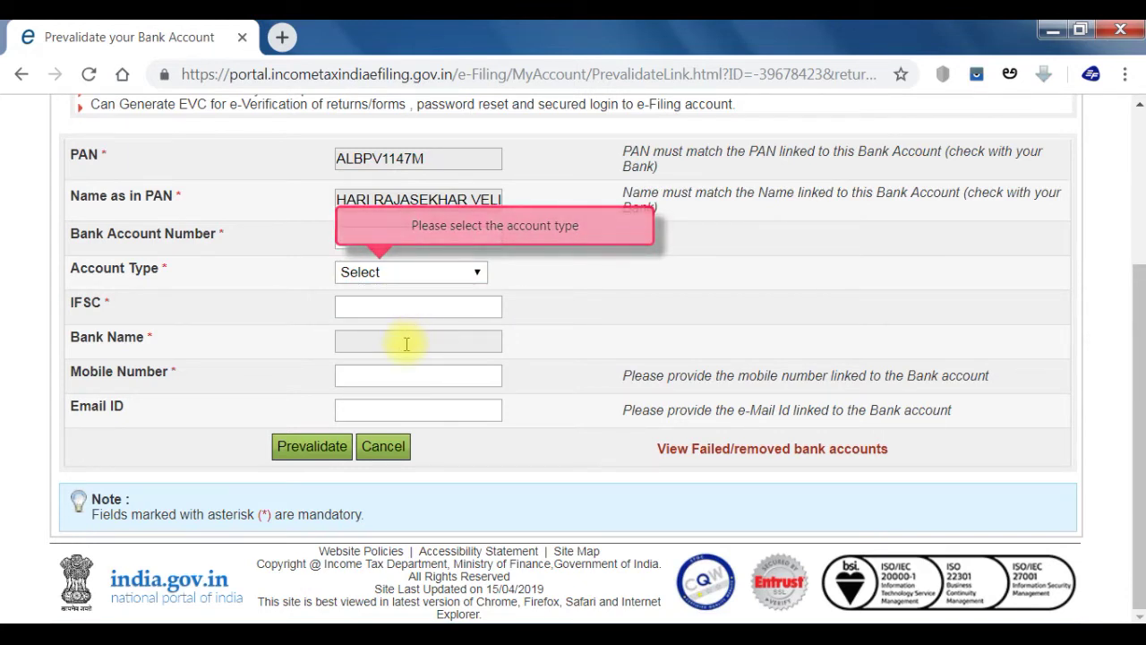
left_click(401, 405)
left_click(519, 342)
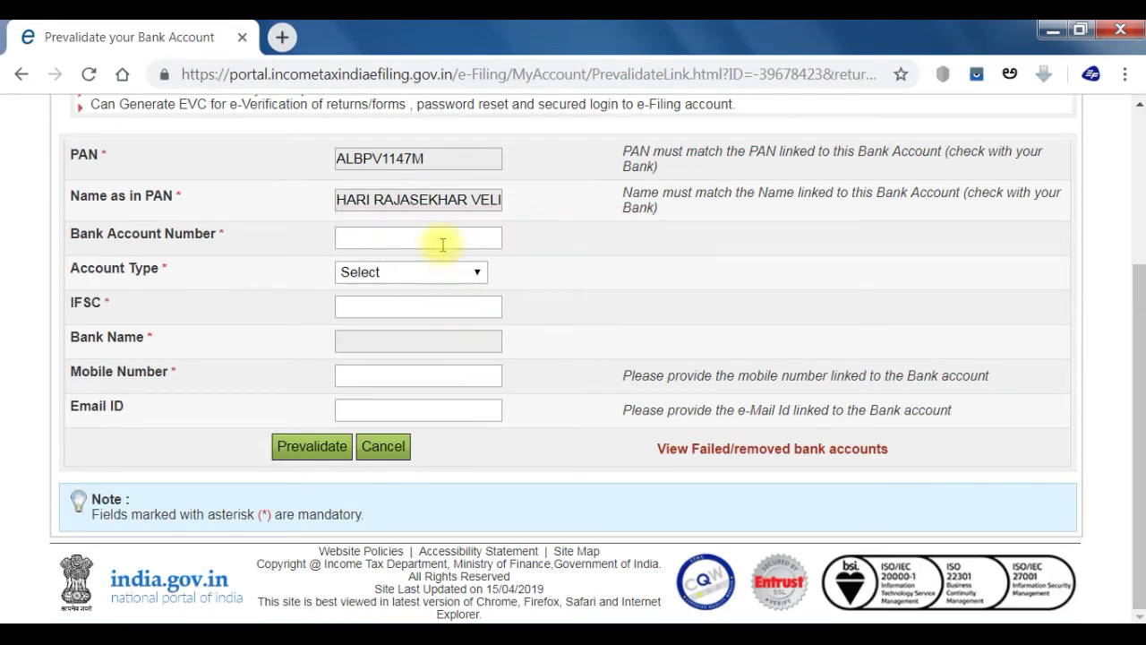
left_click(377, 455)
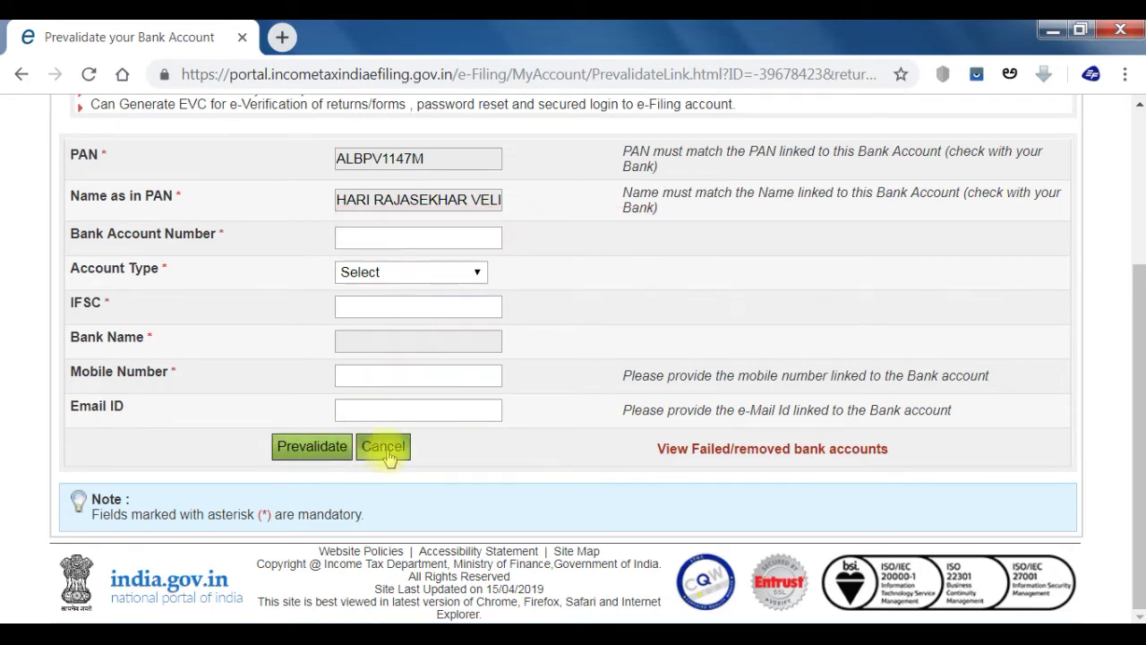
Step: Return to the list of prevalidated bank accounts and select the account with the plain Validated status
mouse_move(793, 192)
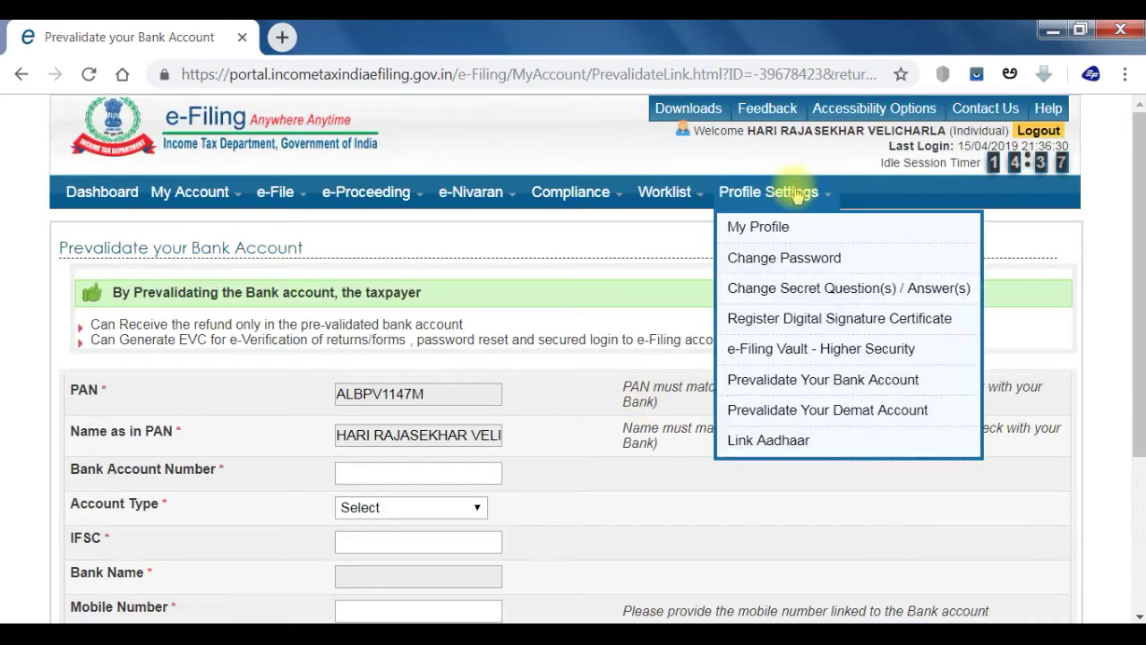
left_click(787, 379)
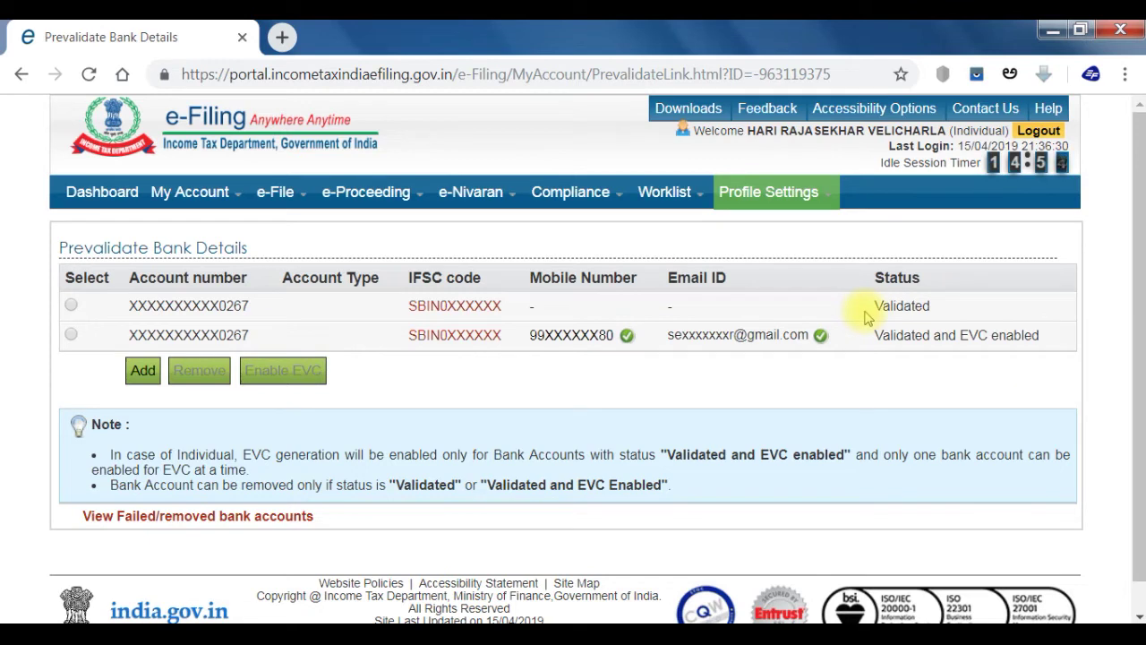
left_click(71, 306)
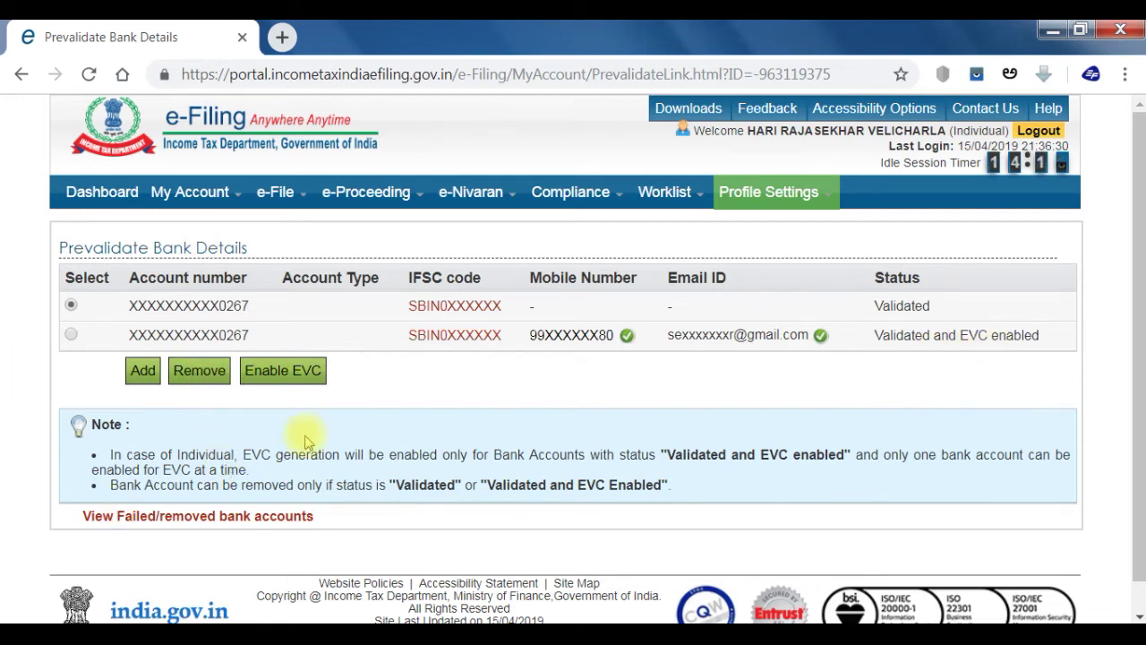
Step: Open Generate EVC, view the request for generating it through the bank account number, and close it without generating a code
left_click(203, 197)
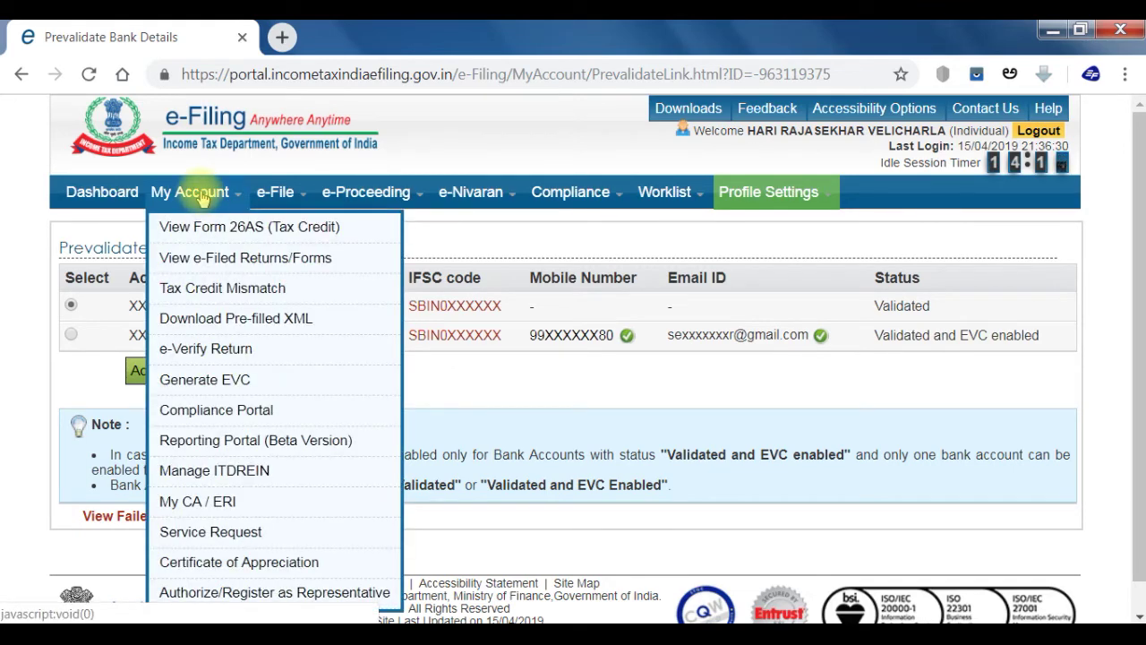
left_click(224, 380)
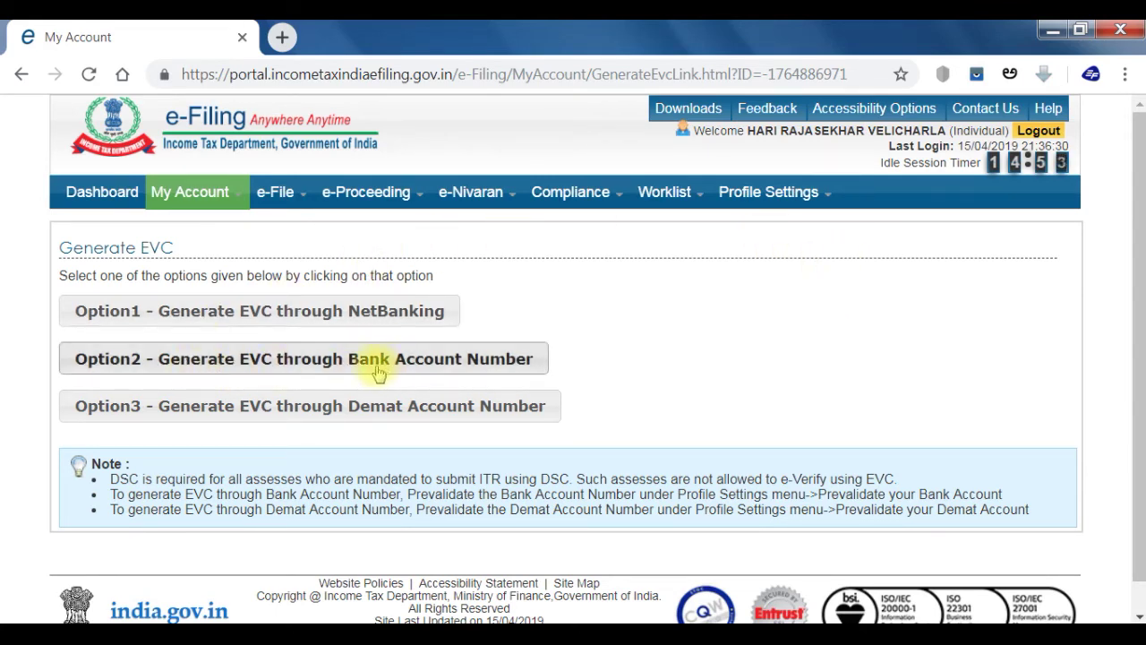
left_click(320, 361)
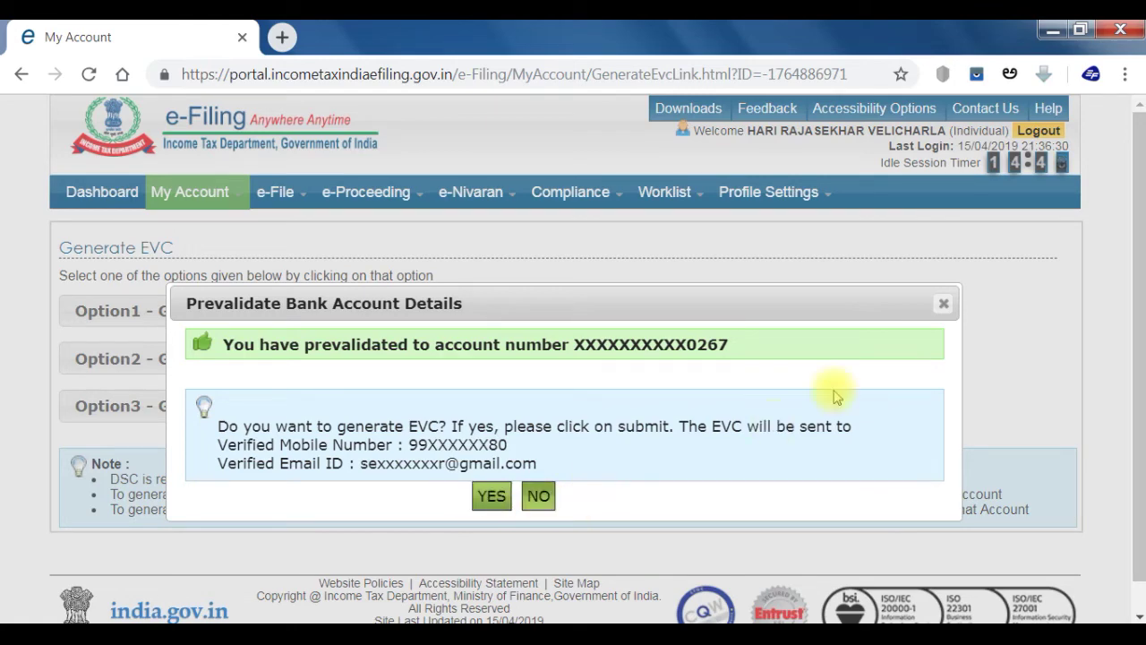
left_click(937, 308)
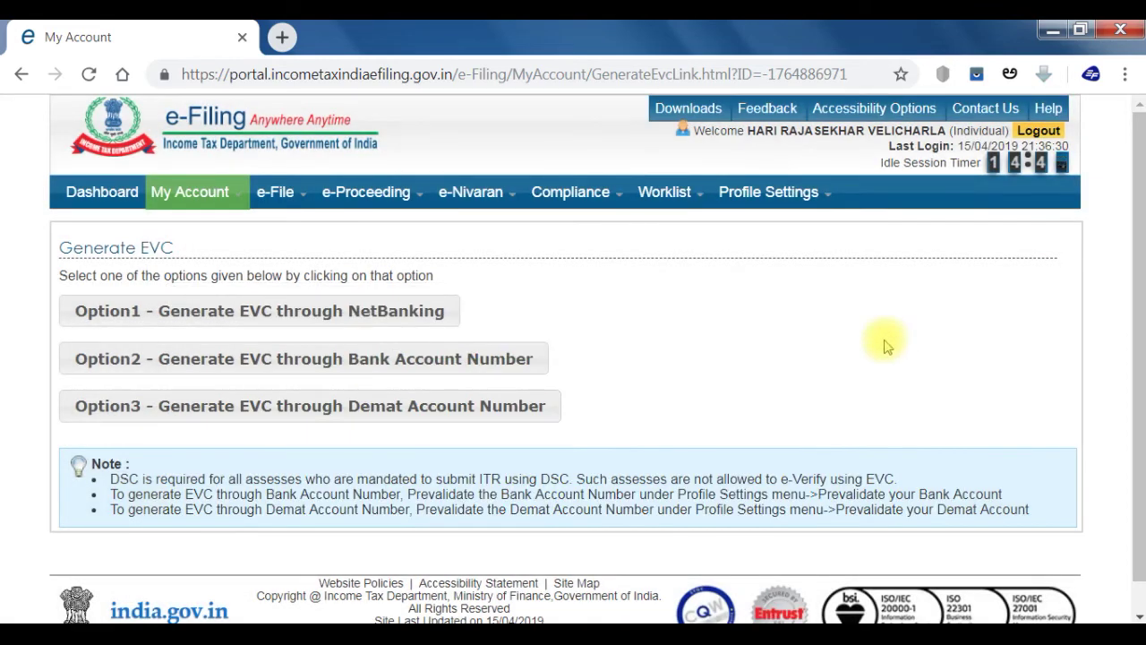
Step: List the e-filed income tax returns from the dashboard and open the acknowledgement of the 2018-19 ITR-1 return
mouse_move(282, 191)
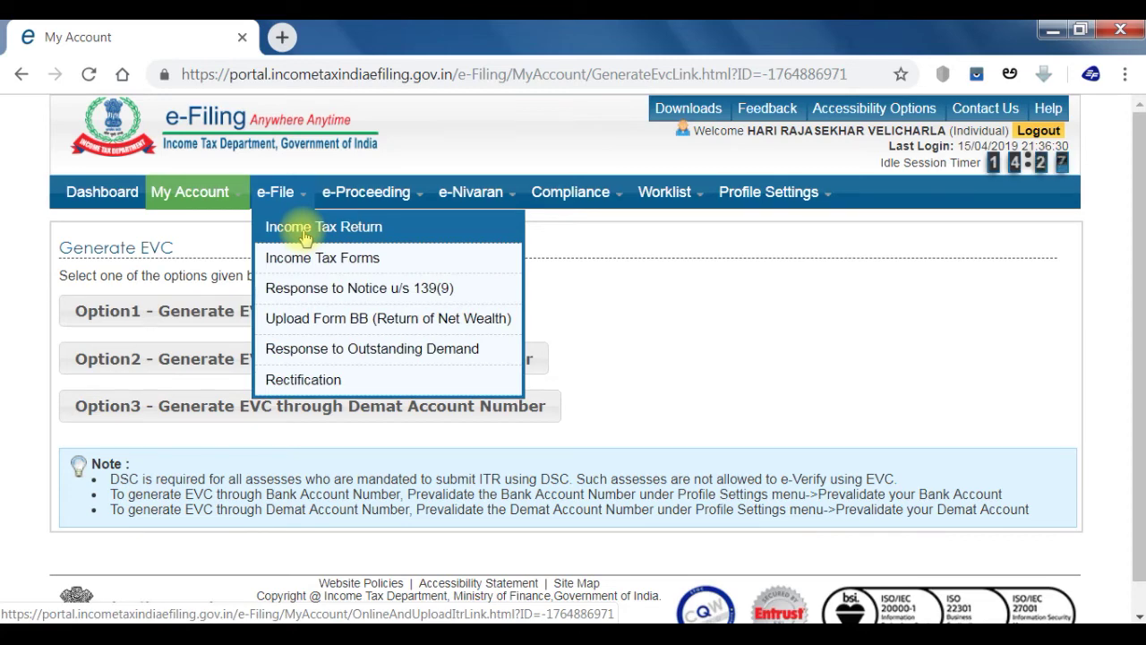
left_click(79, 190)
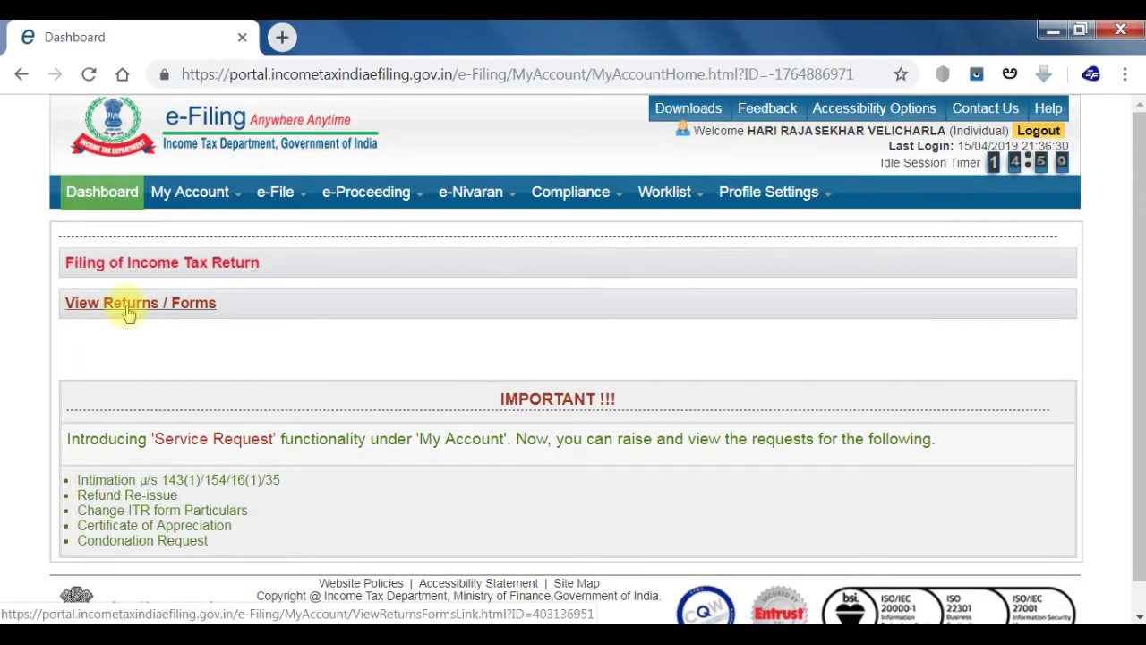
left_click(128, 304)
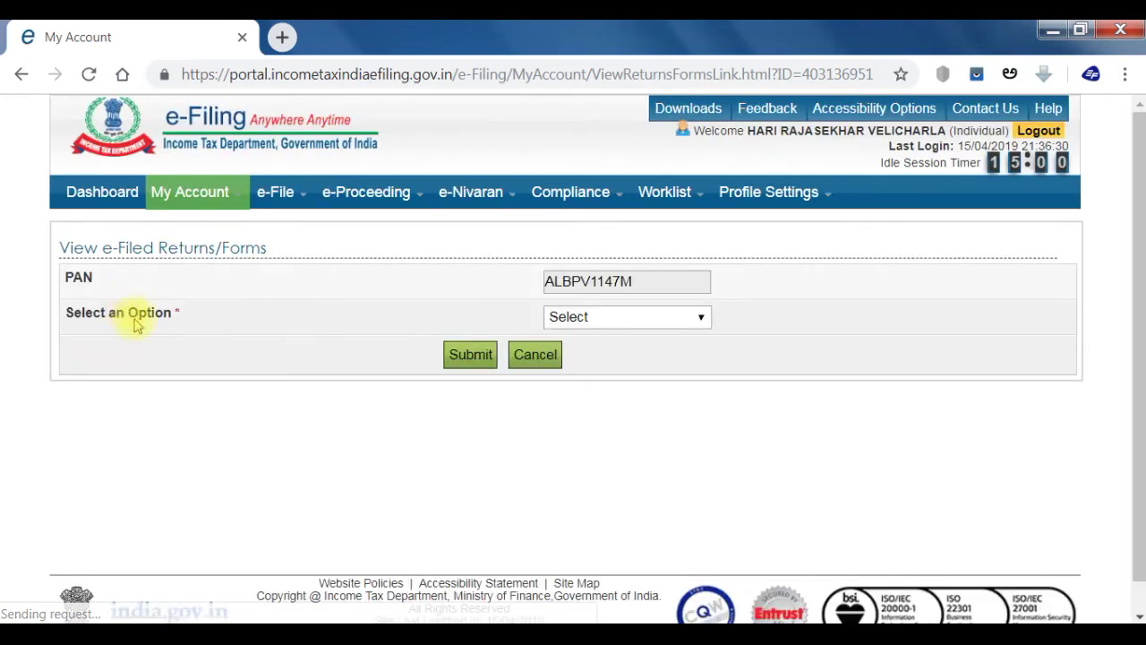
left_click(631, 315)
left_click(631, 356)
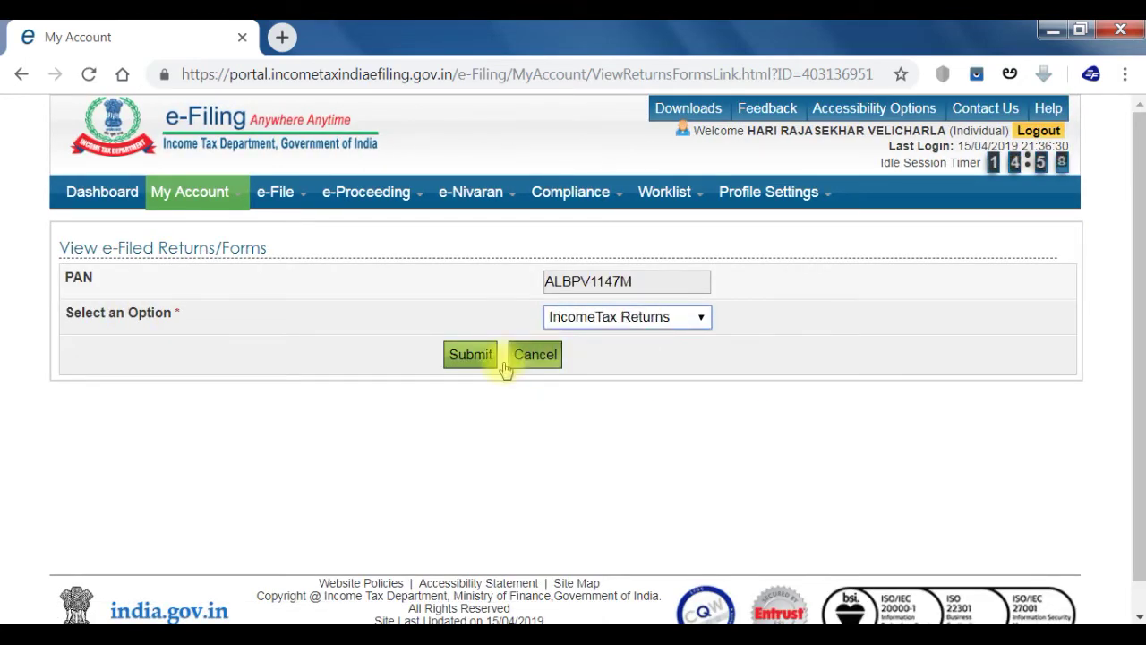
left_click(473, 357)
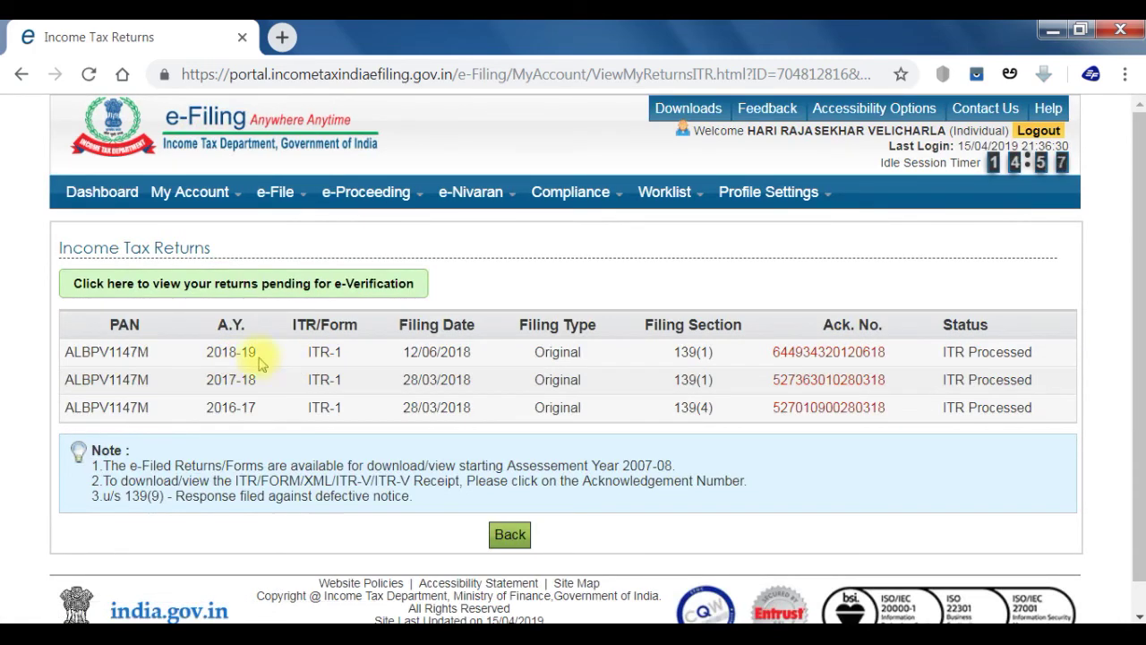
left_click(781, 354)
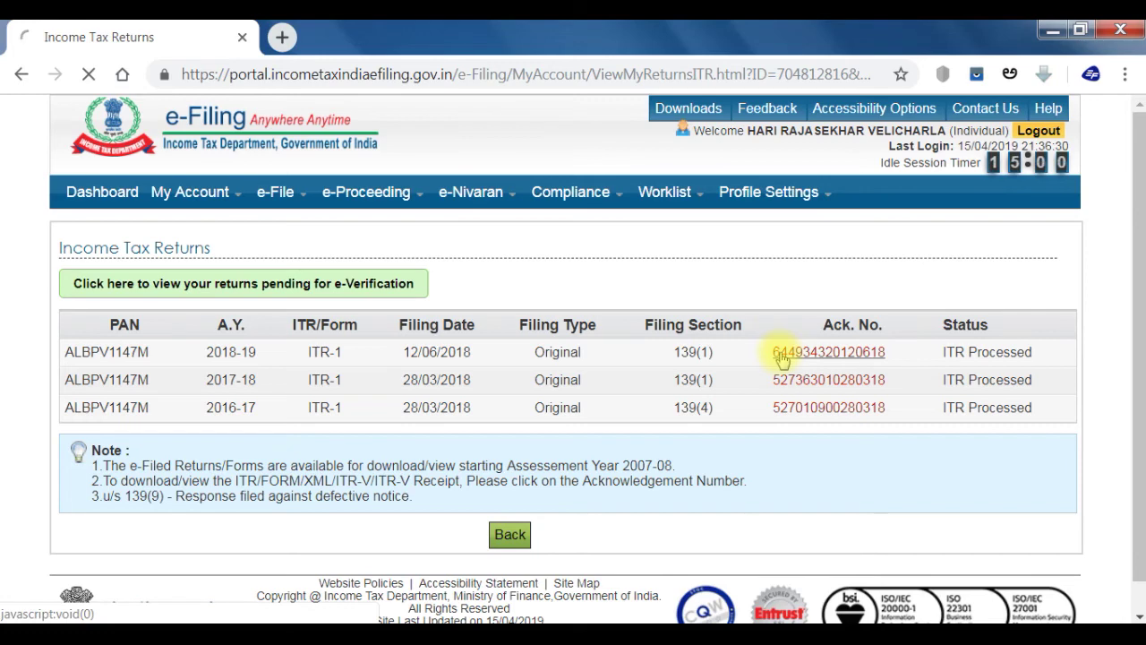